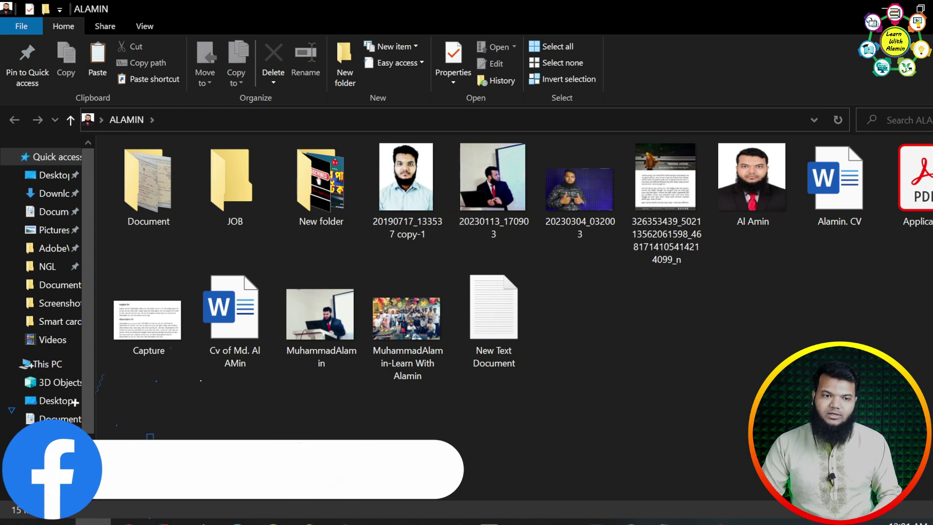
Show the desktop and look inside the folder that has the portrait icon.
key("super+d")
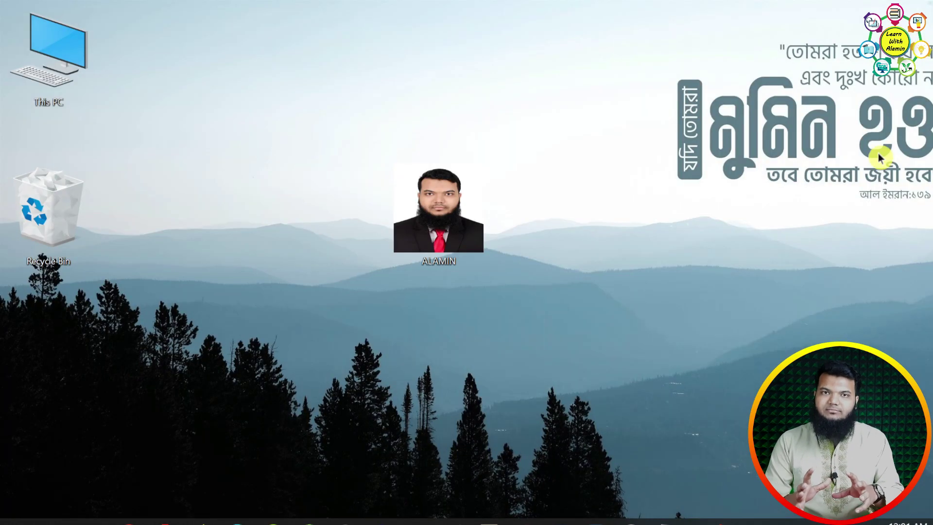
double_click(430, 204)
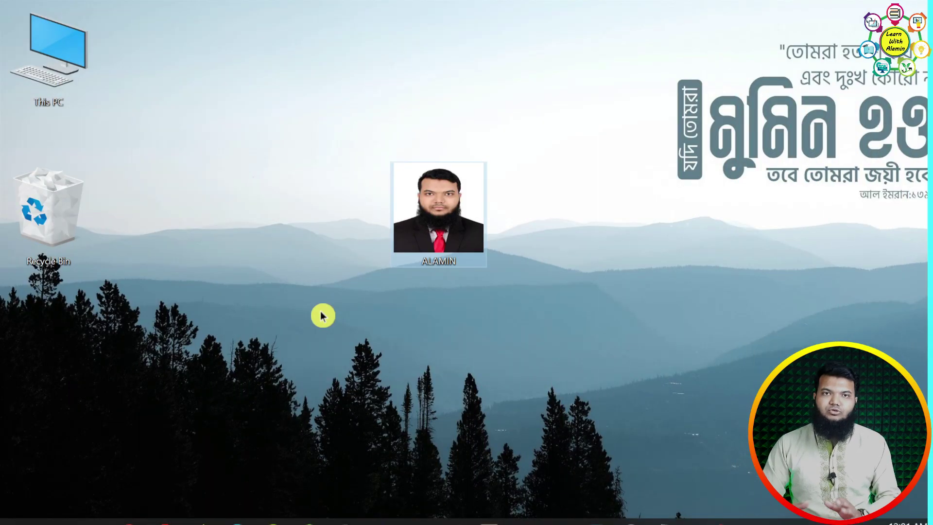
Switch to Chrome and search Google for "image to icon converter offline".
left_click(129, 522)
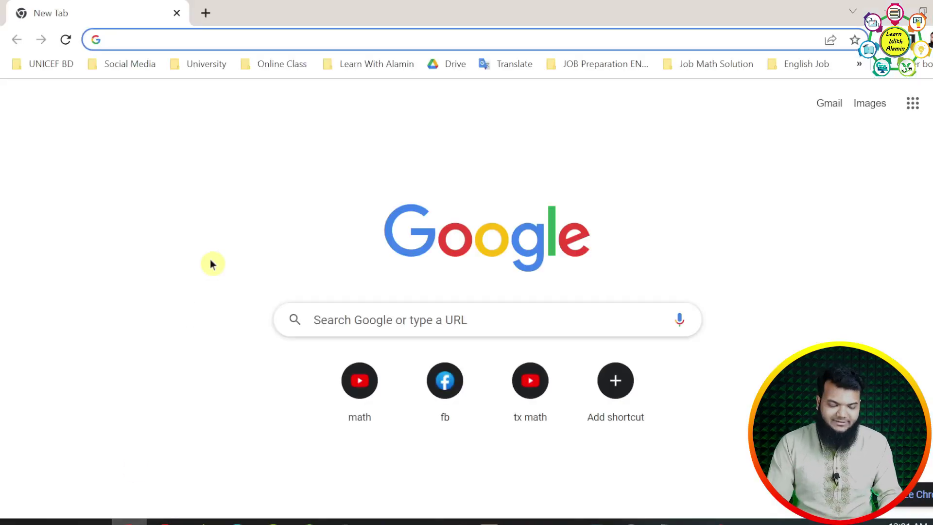
type("image t")
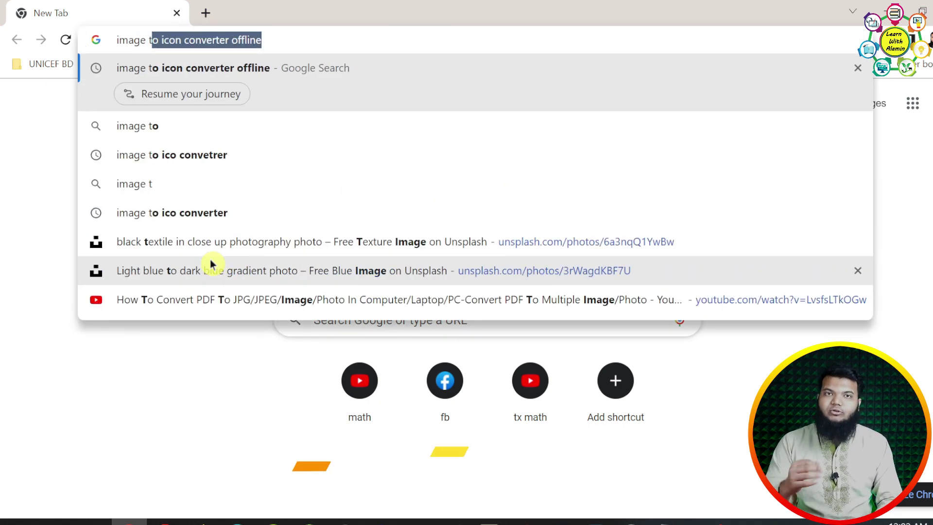
key("Return")
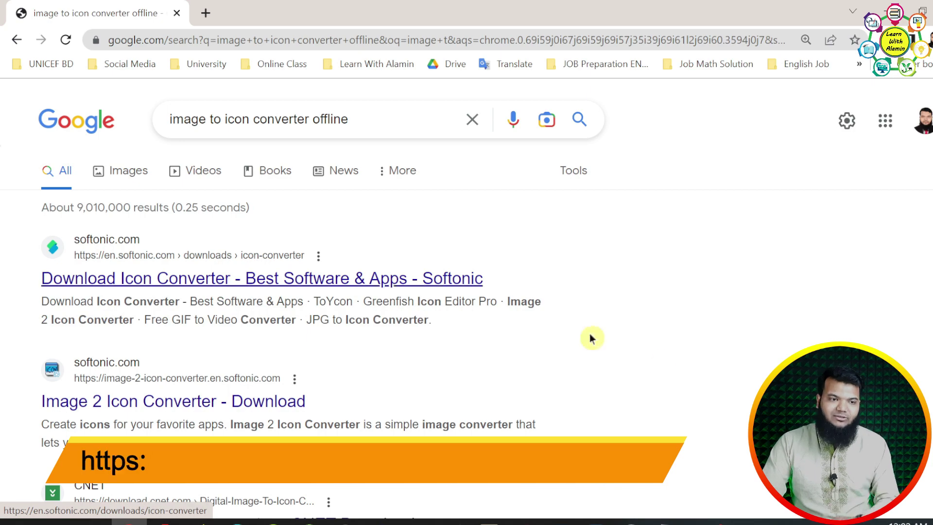
Open the online-convert.com search result "Convert your image to ICO format".
scroll(575, 366, "down", 2)
scroll(574, 367, "down", 5)
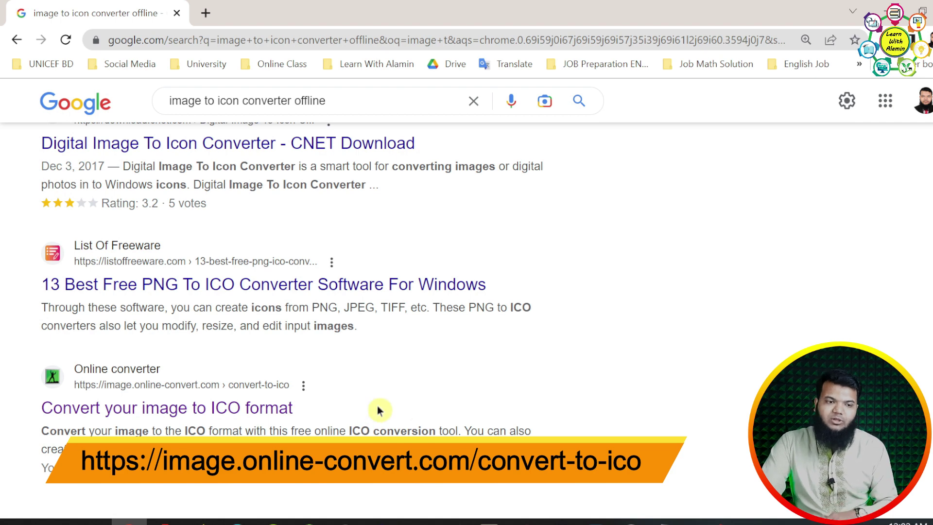
left_click(142, 407)
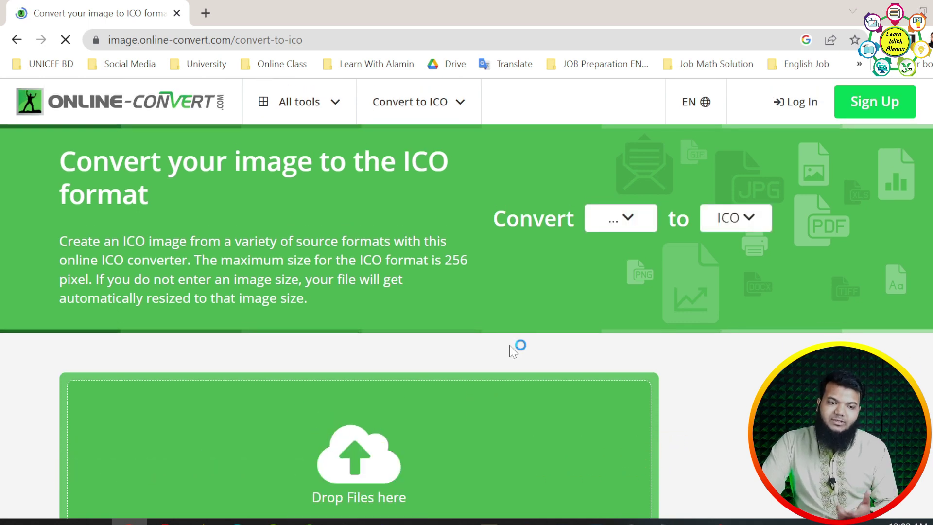
Upload the image "20190717_133537 copy-1" from the portrait-icon folder on the Desktop to the ICO converter.
left_click(482, 383)
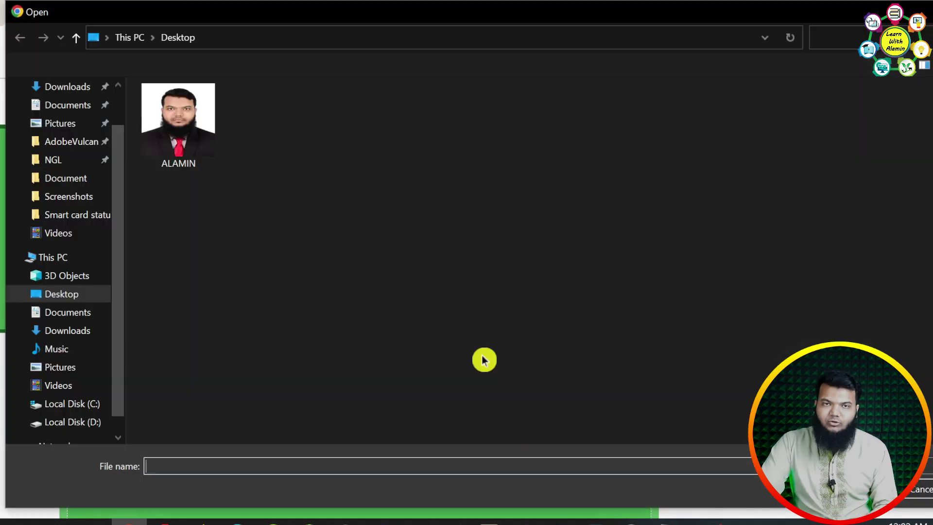
scroll(124, 152, "up", 1)
left_click(79, 119)
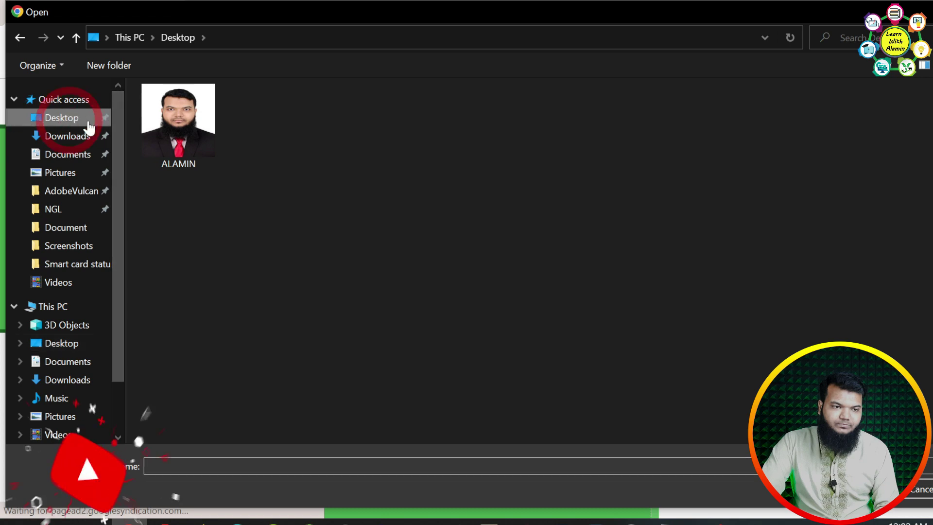
double_click(170, 120)
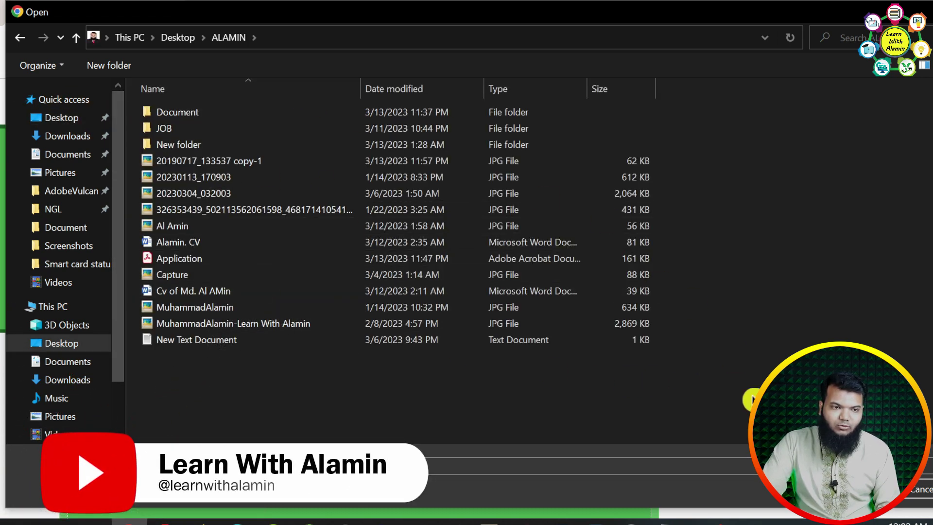
left_click(902, 68)
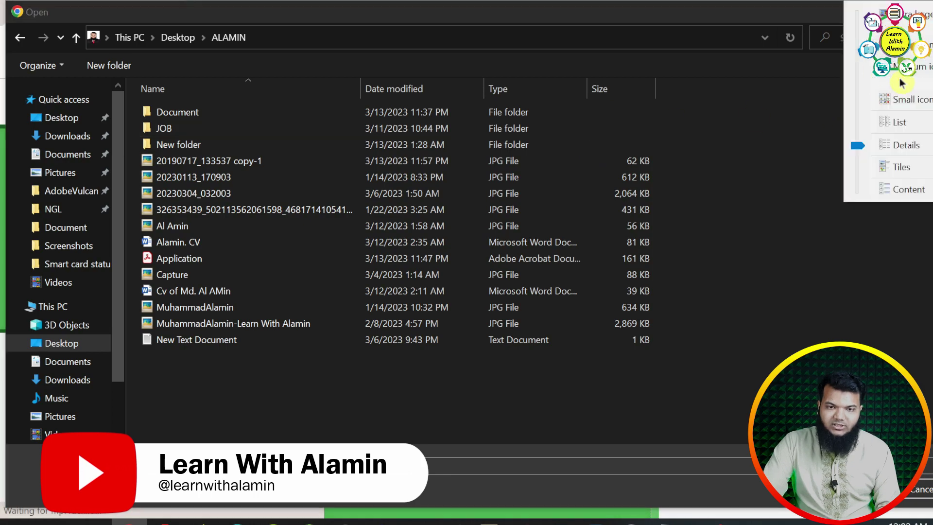
left_click(425, 131)
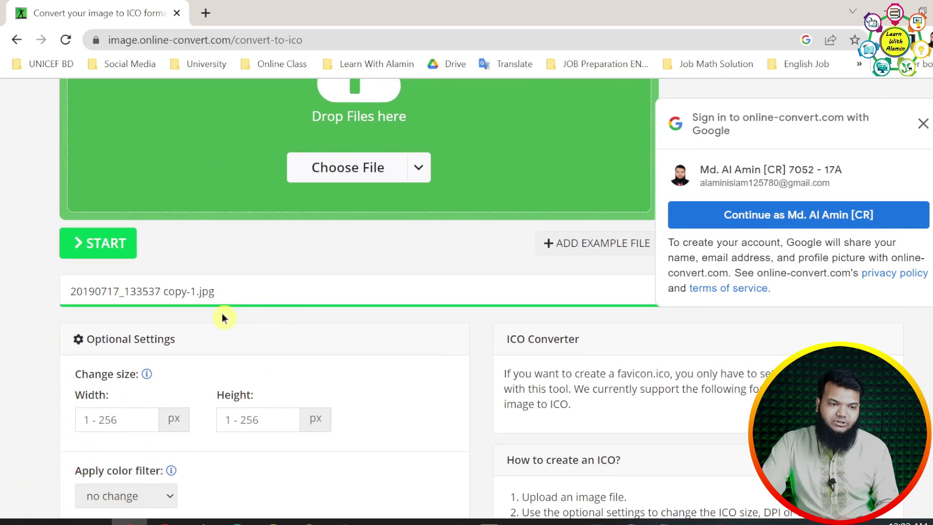
Convert the uploaded image to ICO and download the converted file, allowing the site to download multiple files.
scroll(221, 316, "down", 10)
left_click(114, 357)
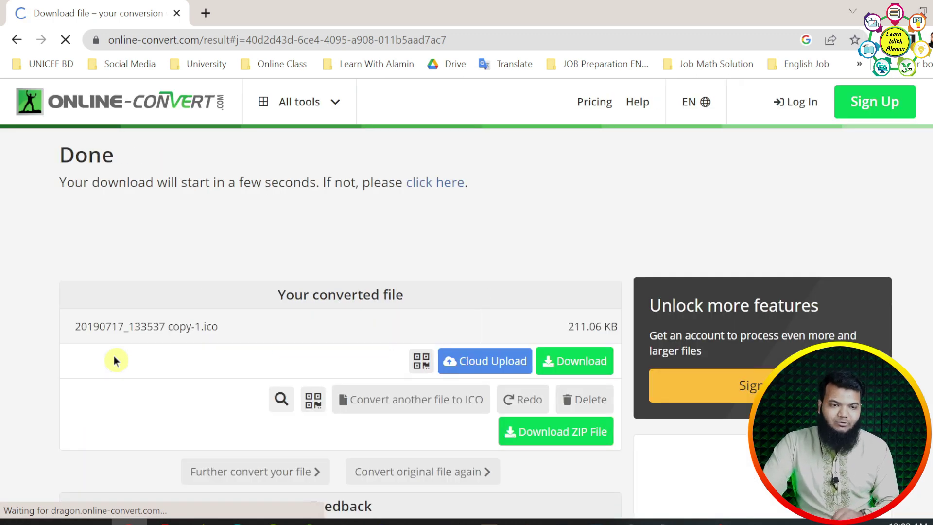
left_click(569, 365)
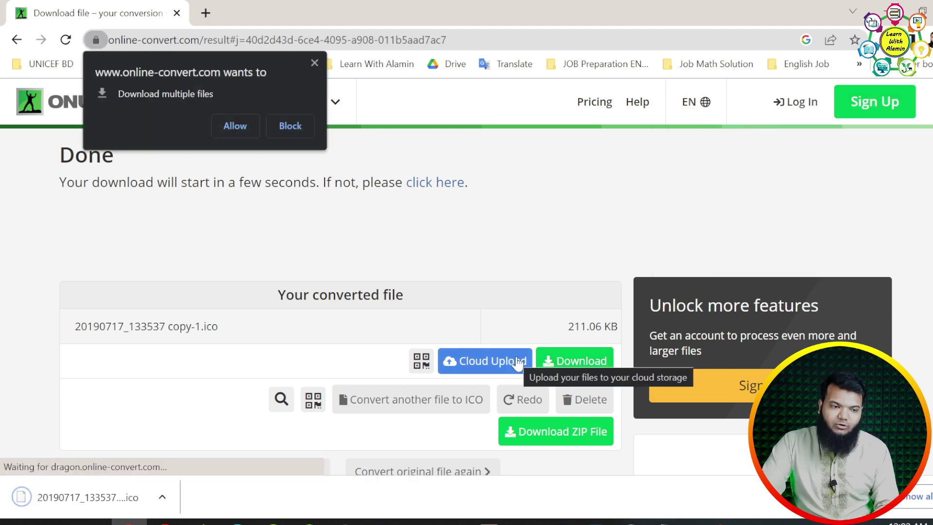
left_click(246, 127)
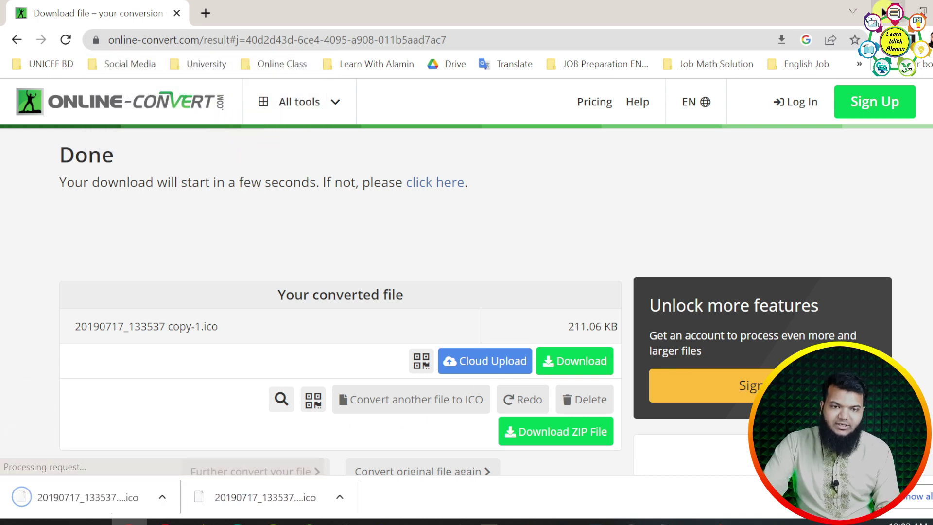
Minimize the browser and view the Downloads folder in File Explorer to check the downloaded icon files.
left_click(883, 11)
left_click(456, 204)
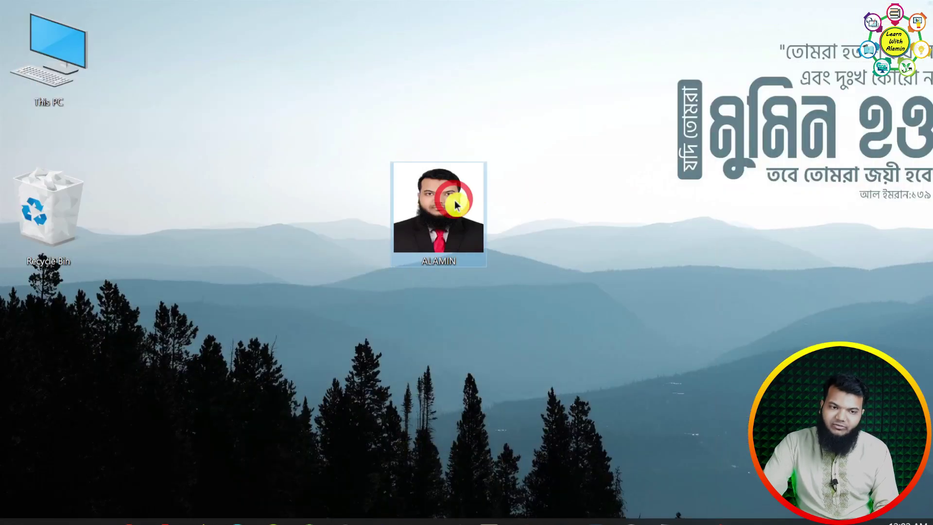
left_click(94, 521)
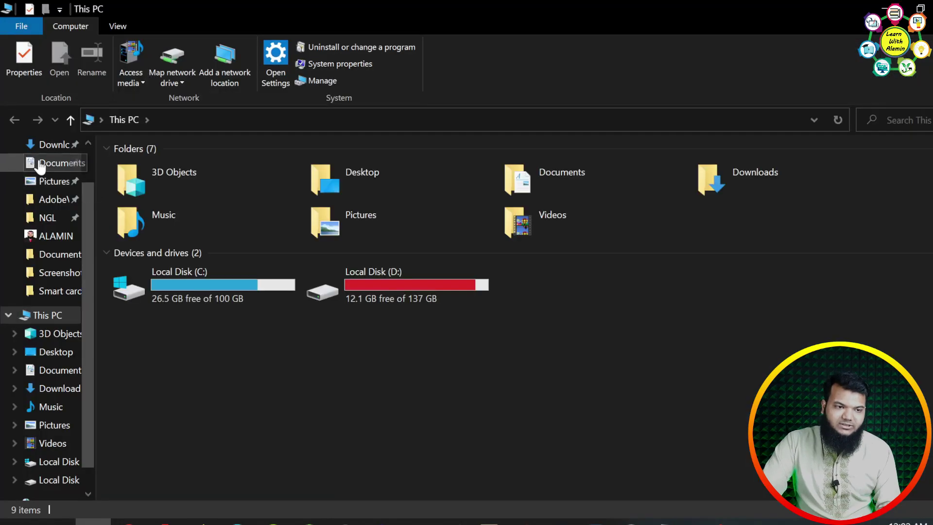
left_click(40, 164)
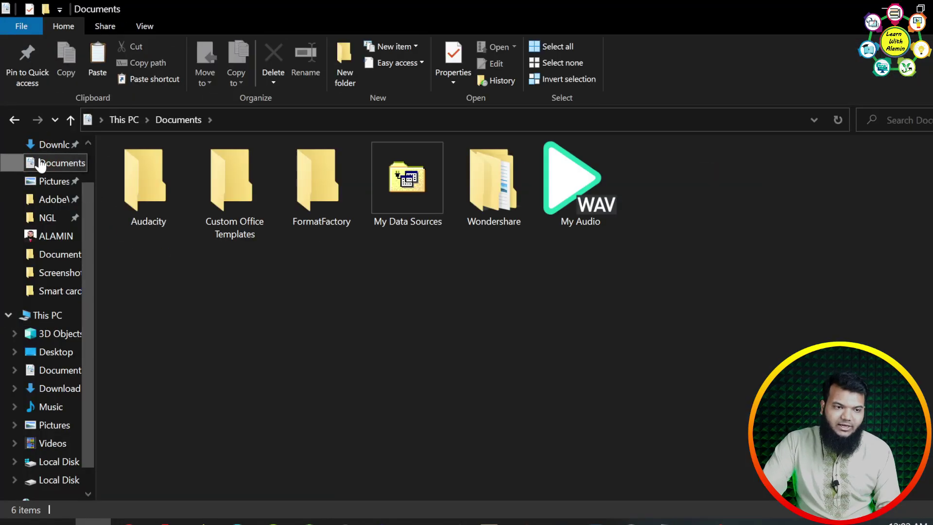
left_click(48, 145)
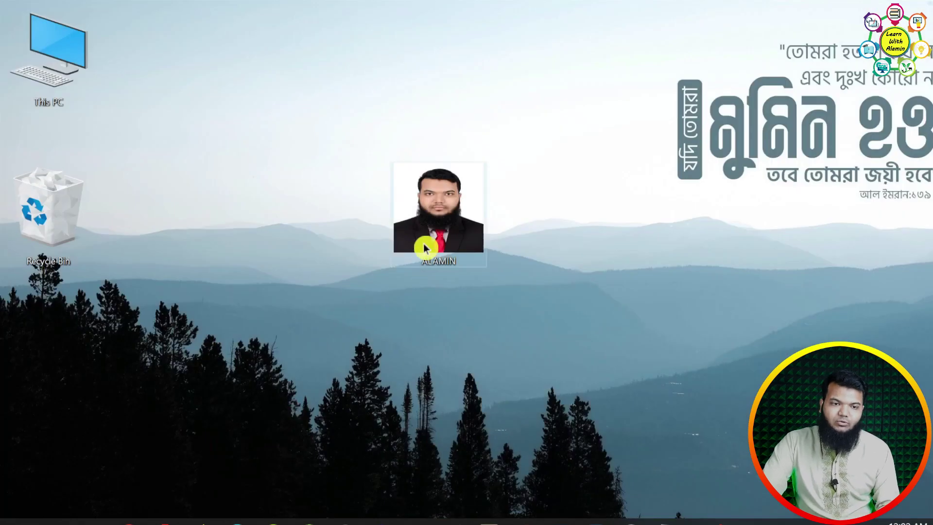
Open the portrait-icon folder on the desktop to view its contents and close it again.
mouse_move(433, 222)
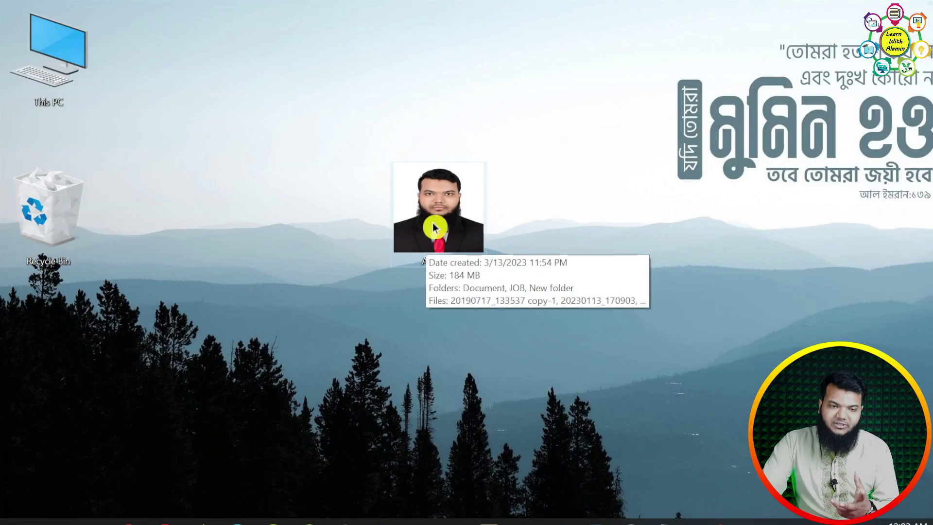
double_click(432, 222)
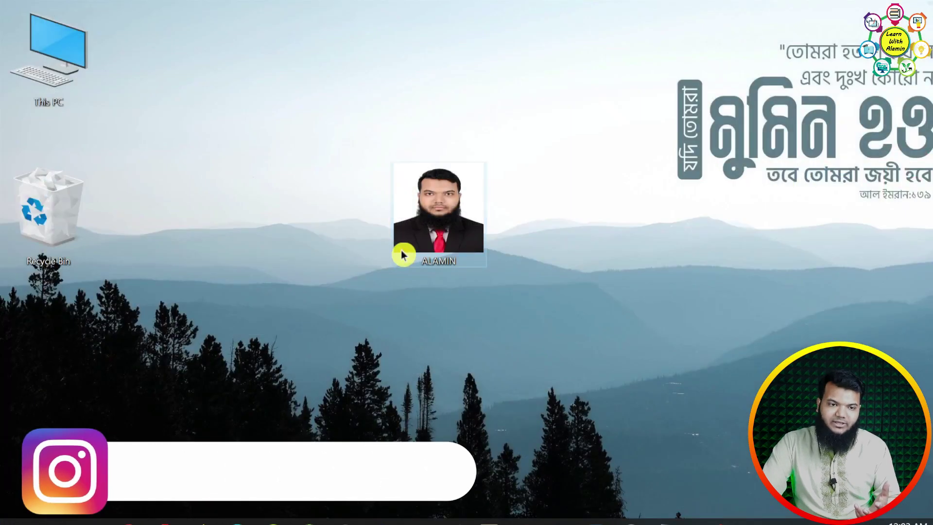
double_click(403, 255)
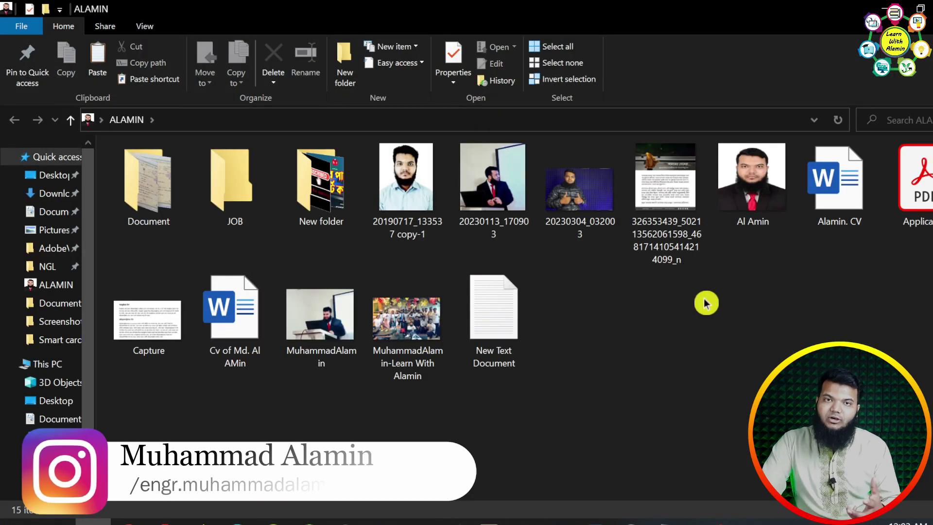
key("alt+F4")
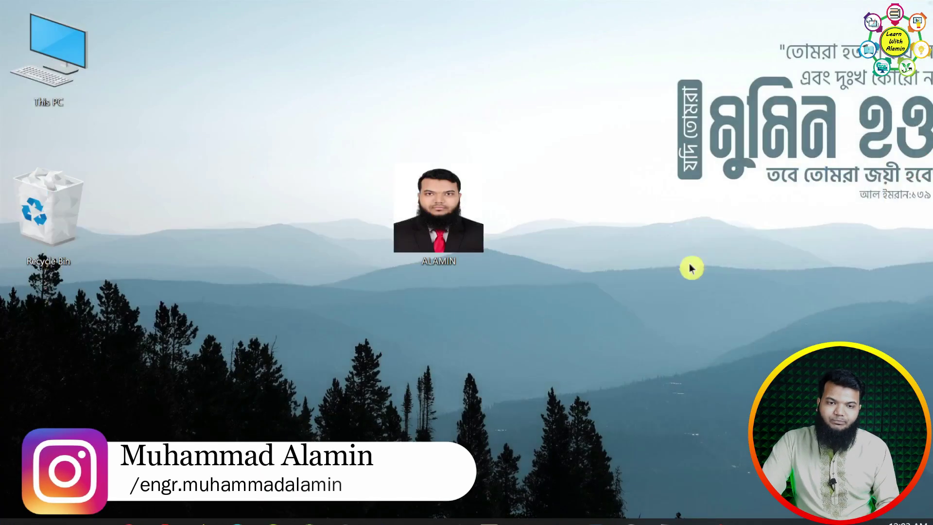
Open the icon selection in the desktop folder's Customize properties and browse the built-in icons.
right_click(454, 196)
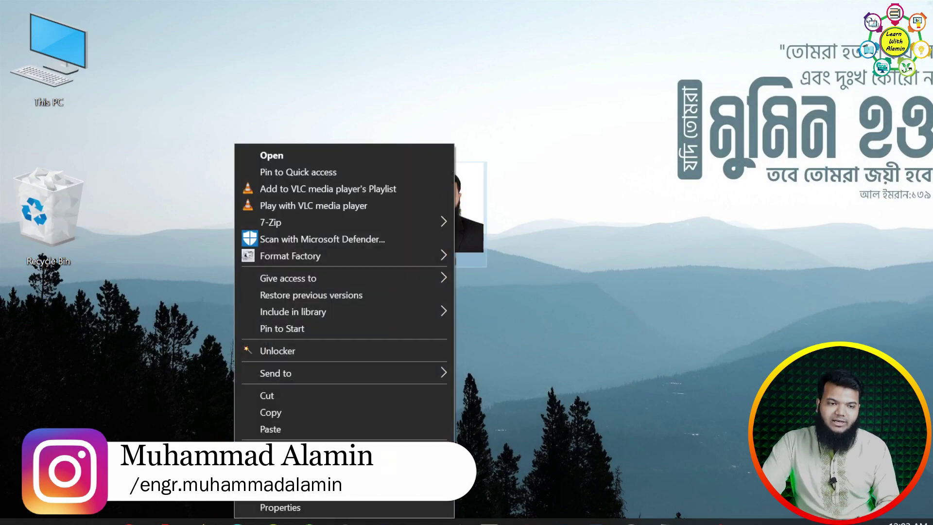
left_click(347, 506)
left_click_drag(607, 154, 541, 123)
left_click(602, 143)
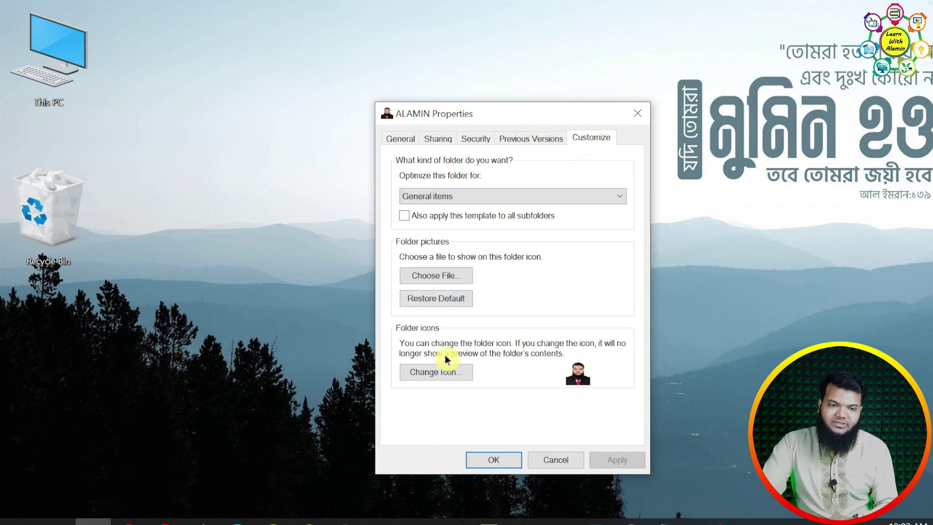
left_click(443, 380)
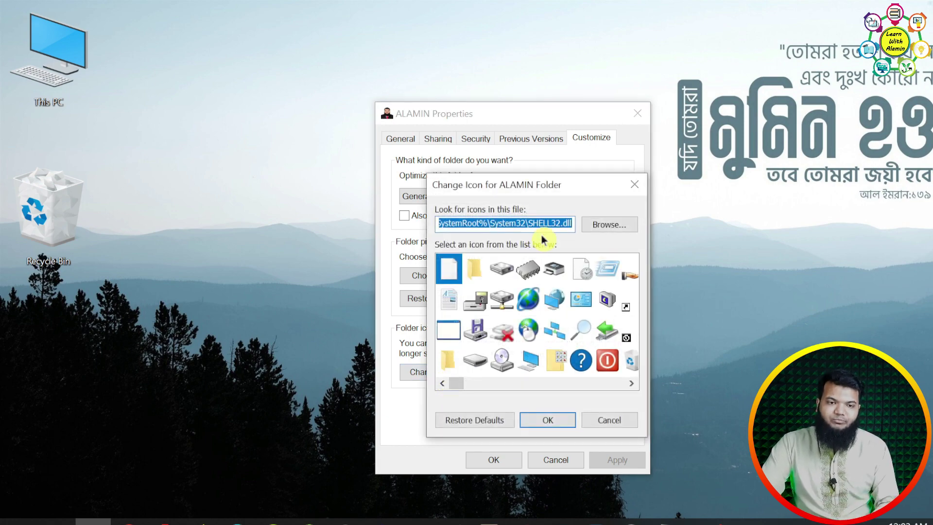
scroll(568, 319, "right", 5)
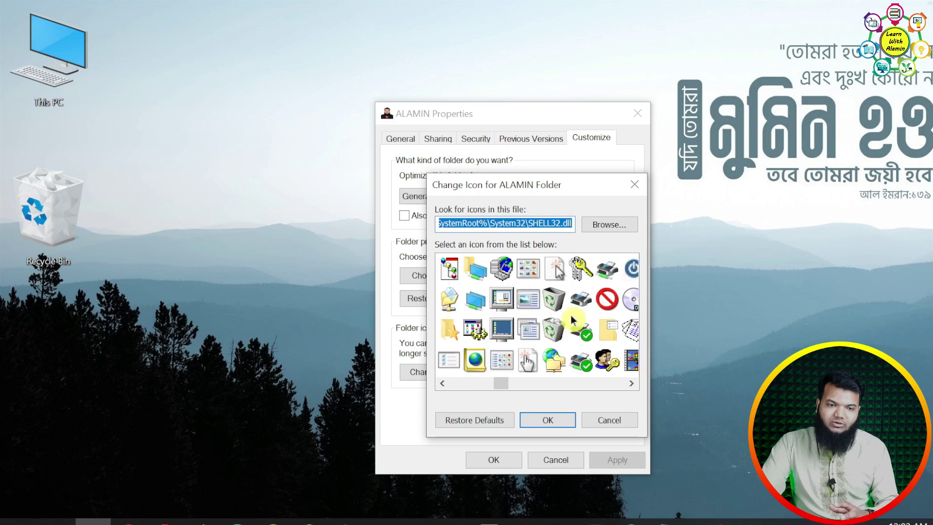
Set "20190717_133537 copy-1 (1)" from Downloads as the folder's icon and apply the properties.
left_click(614, 231)
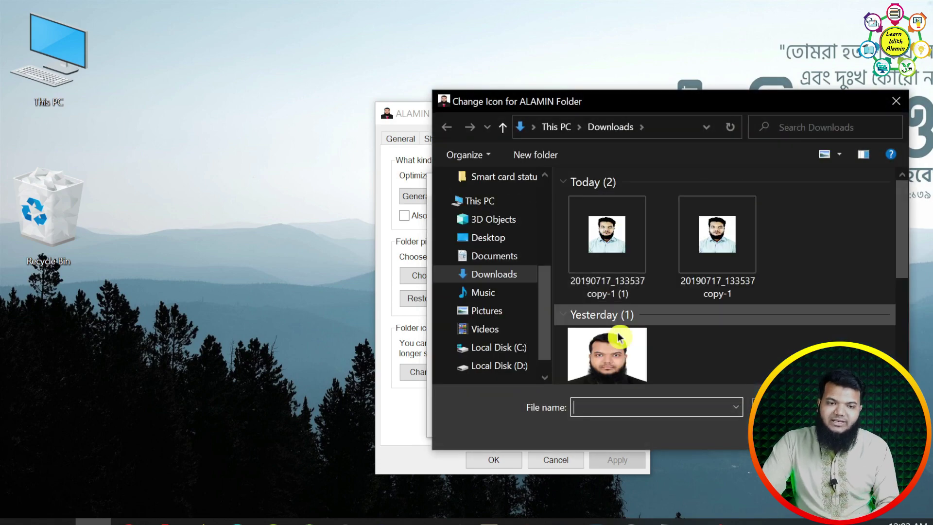
double_click(614, 238)
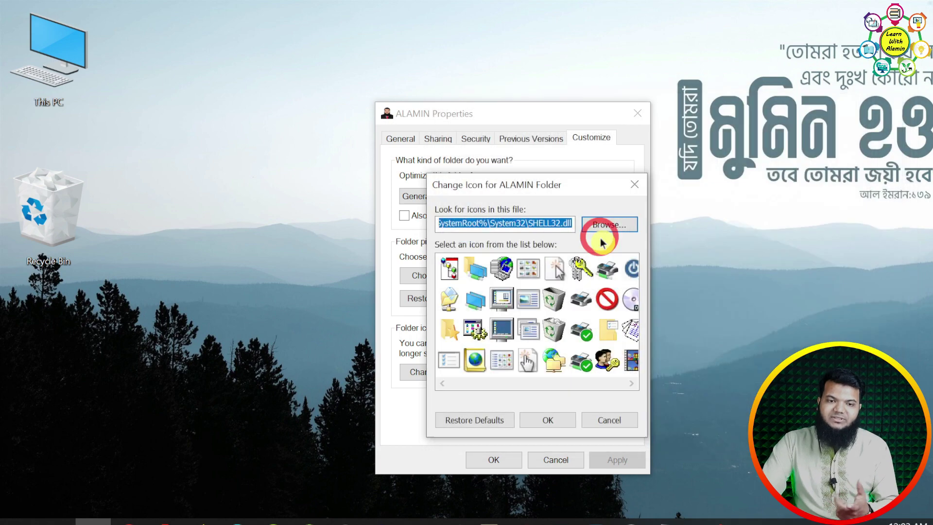
left_click(552, 419)
left_click(604, 459)
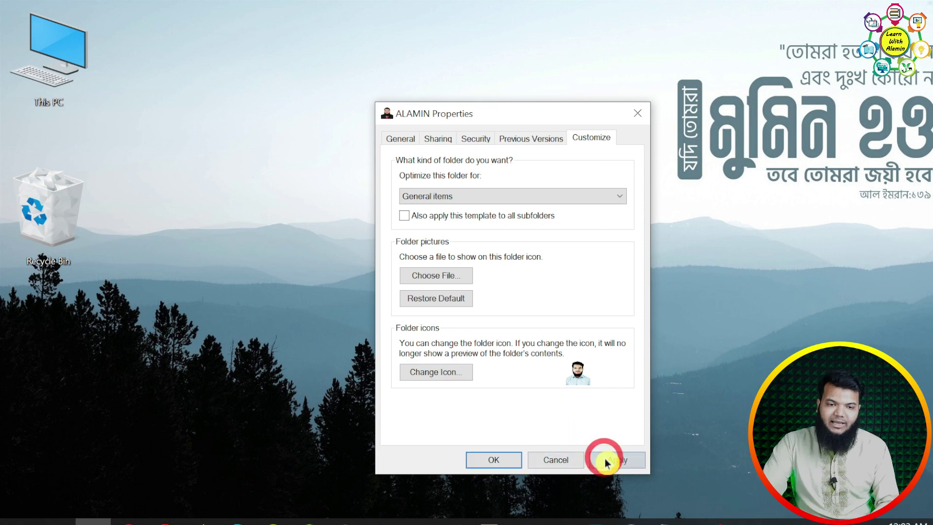
left_click(500, 463)
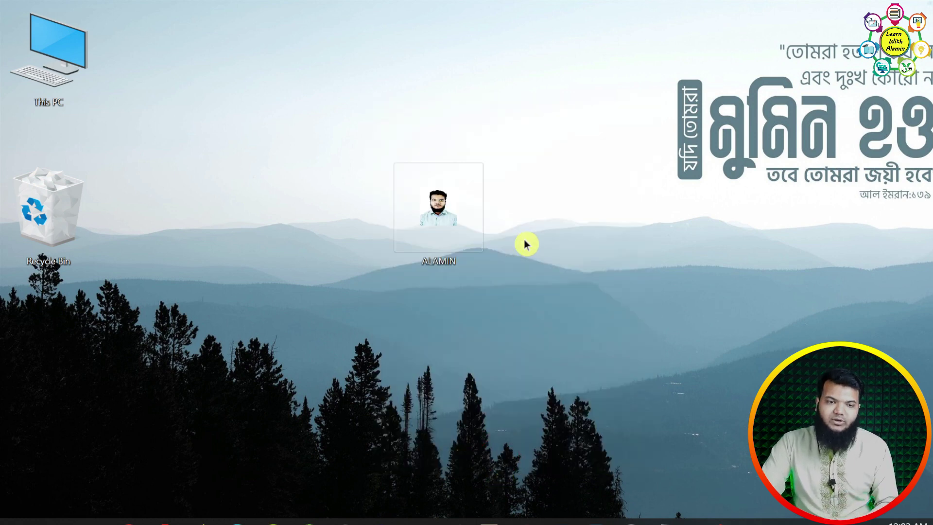
Refresh the desktop and open the customized folder to check its new icon.
right_click(541, 200)
left_click(536, 247)
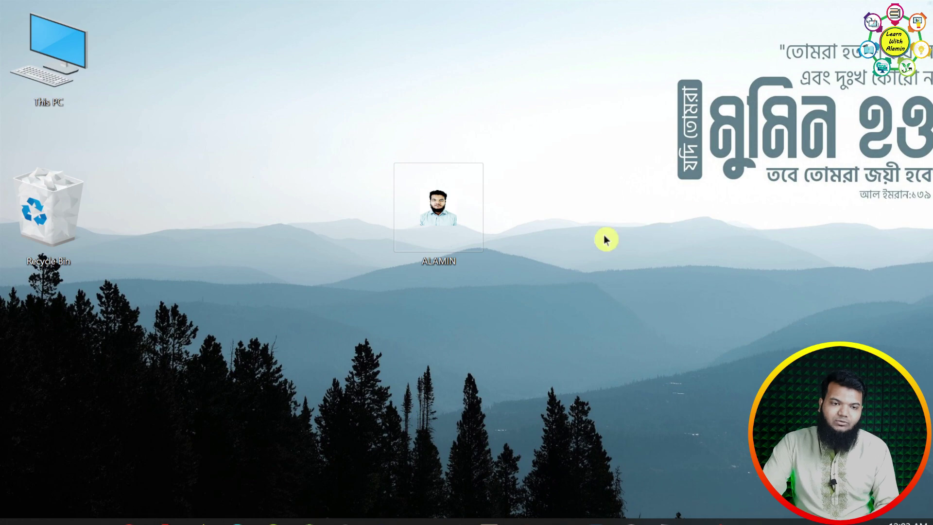
left_click(590, 225)
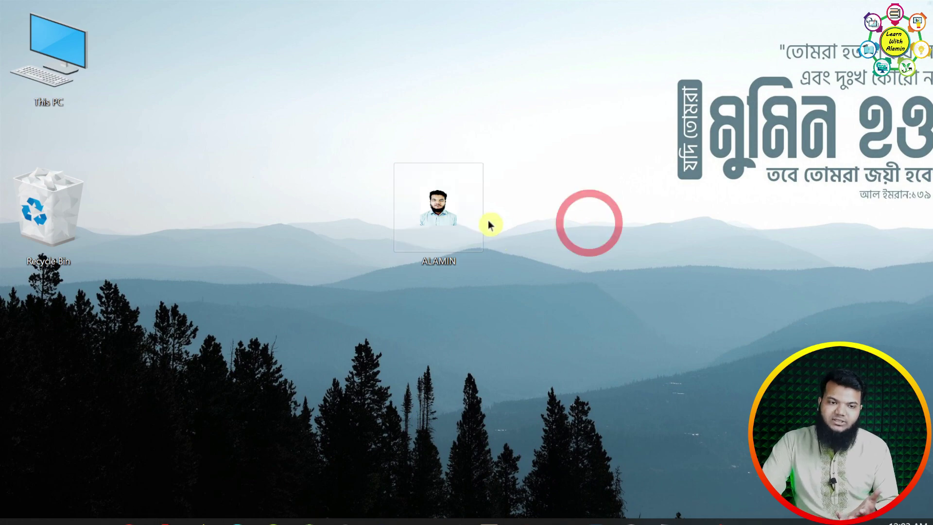
double_click(421, 220)
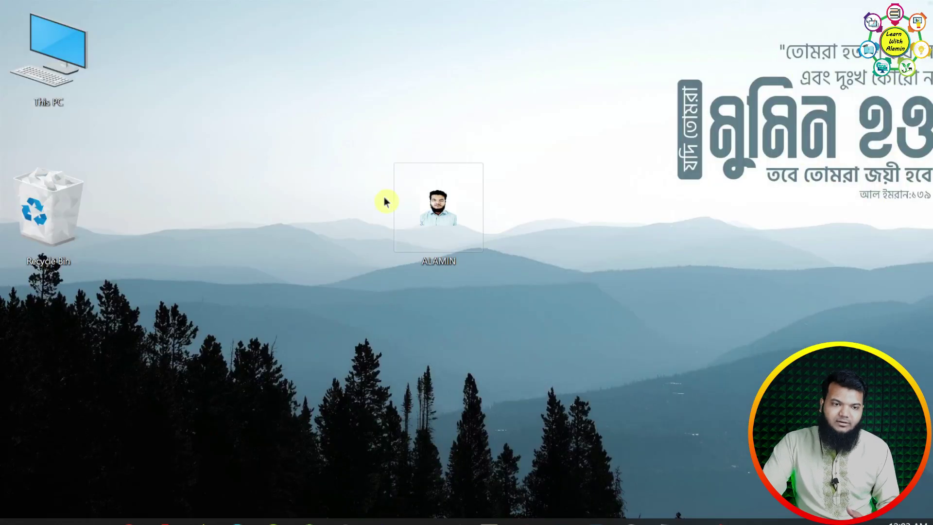
right_click(354, 121)
left_click(327, 162)
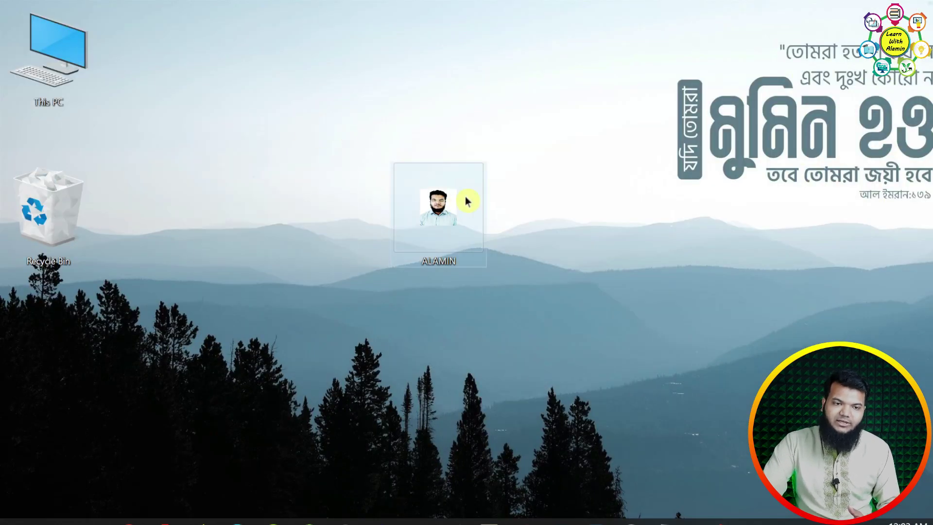
Open the portrait-icon folder on the desktop to view its contents and close it, repeating the check once more.
double_click(466, 201)
key("alt+F4")
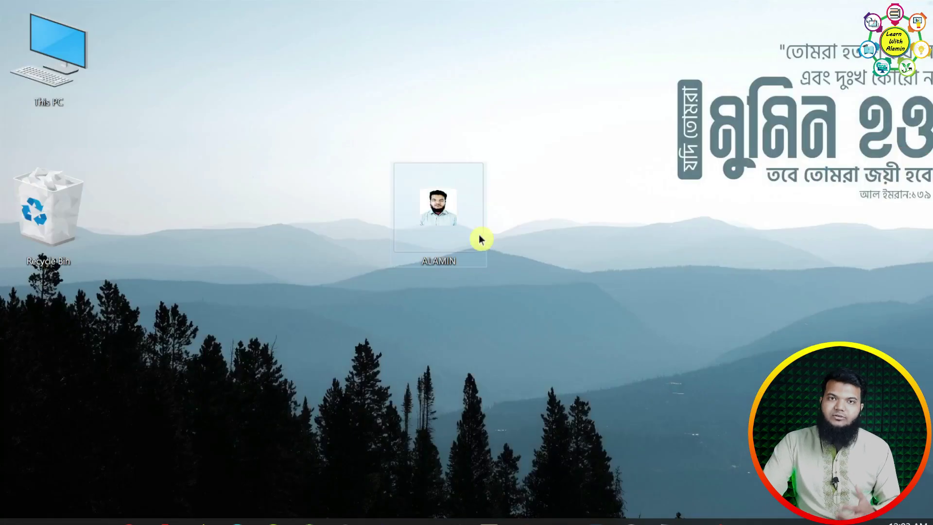
double_click(460, 223)
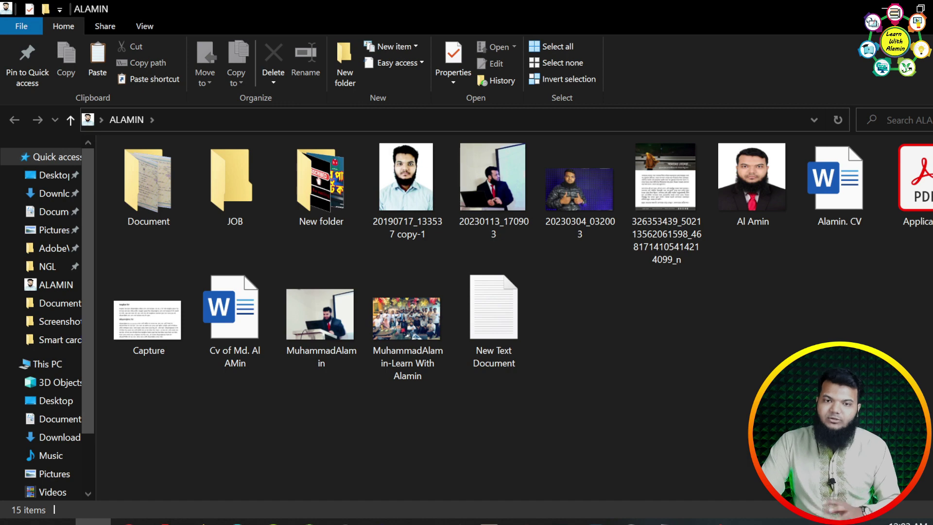
key("alt+F4")
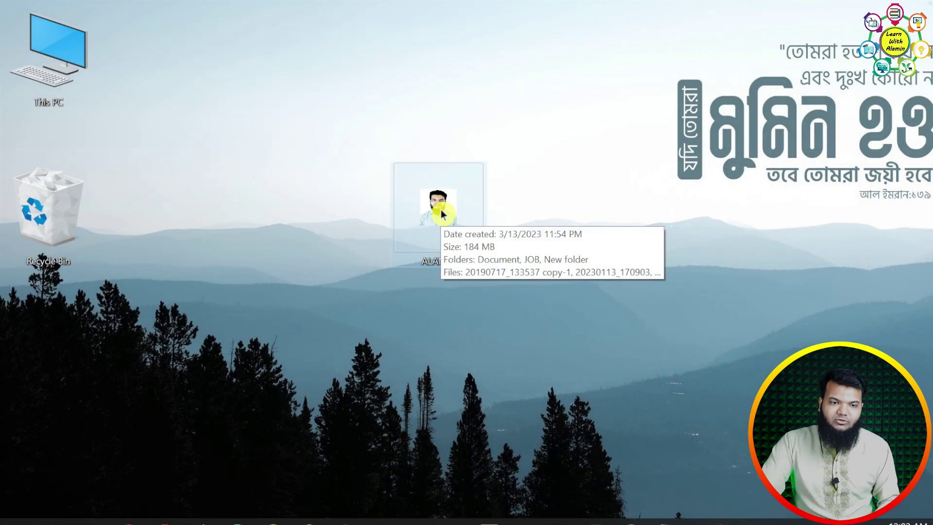
Paste the copied suited-portrait photo onto the desktop beside the customized folder and delete that copy.
key("ctrl+v")
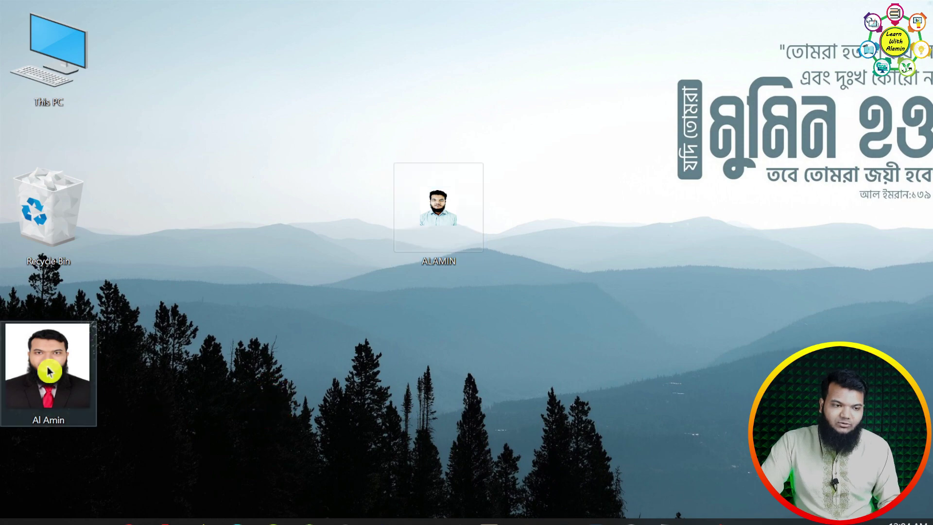
left_click(33, 367)
double_click(443, 196)
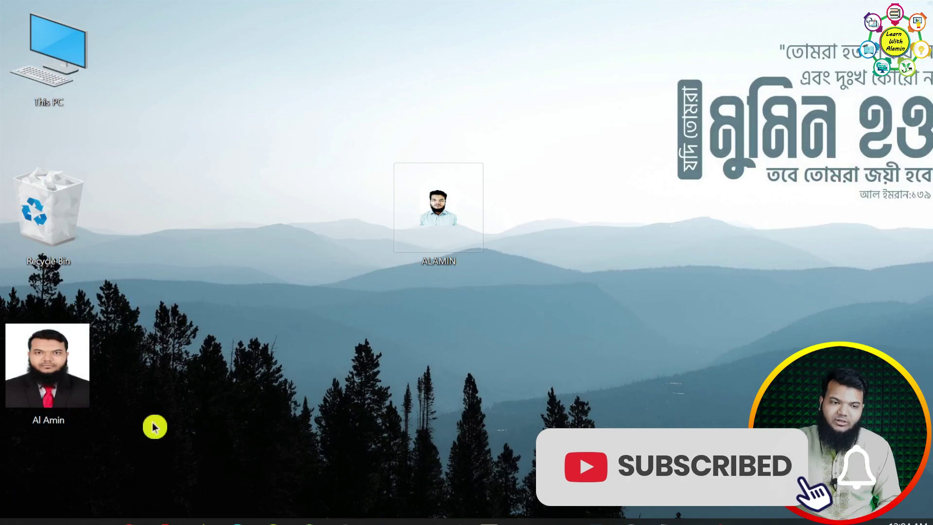
left_click(62, 384)
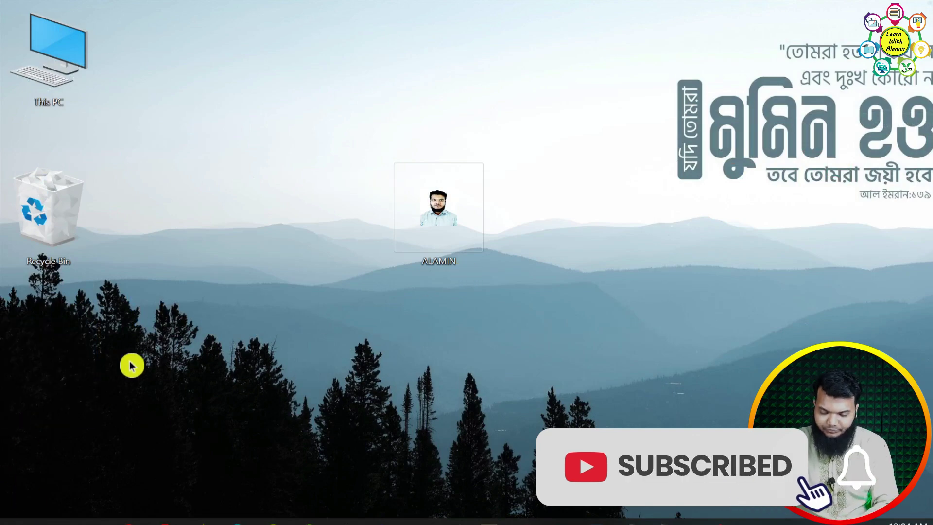
Start changing the desktop folder's icon in its Customize properties and browse the Downloads folder for an icon file.
right_click(484, 202)
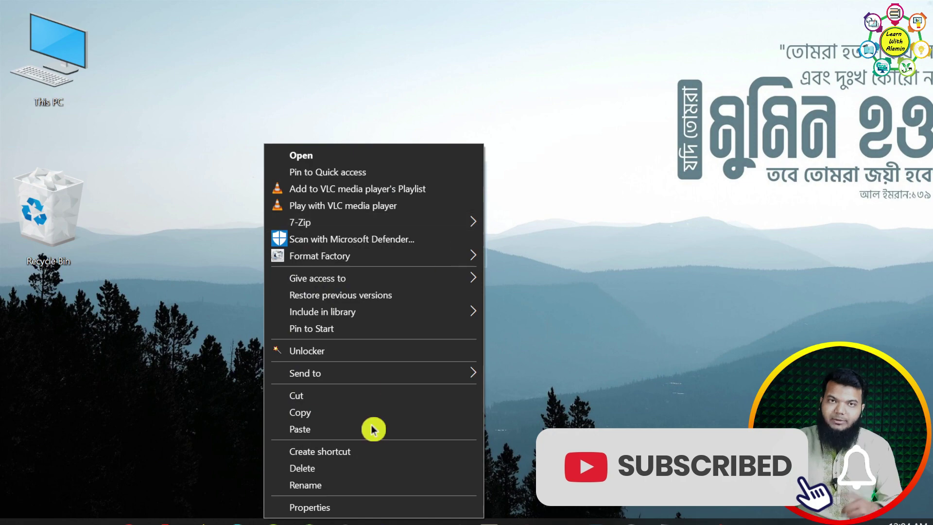
left_click(344, 507)
left_click(713, 176)
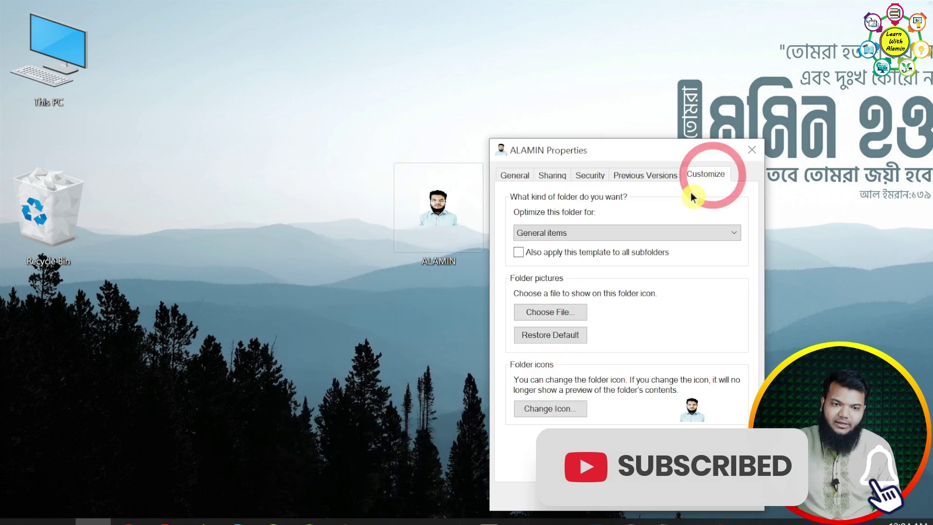
left_click(562, 410)
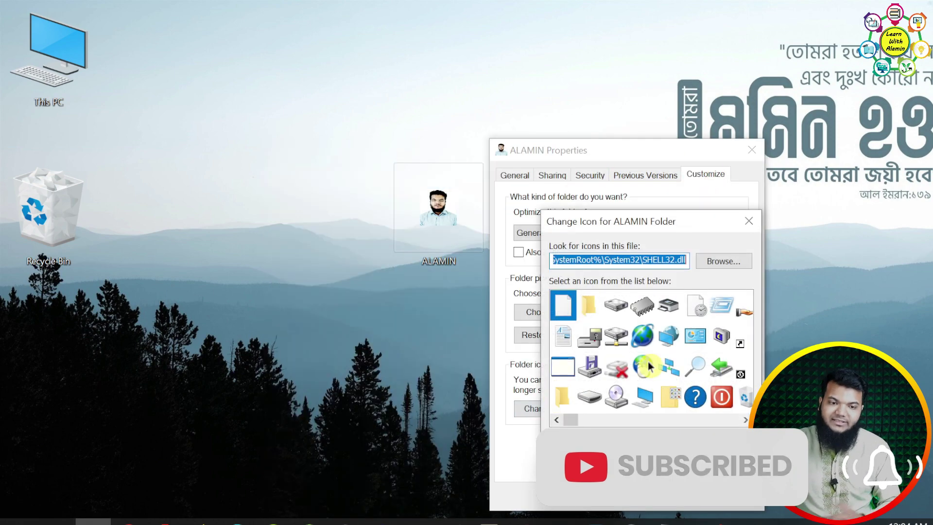
left_click(722, 261)
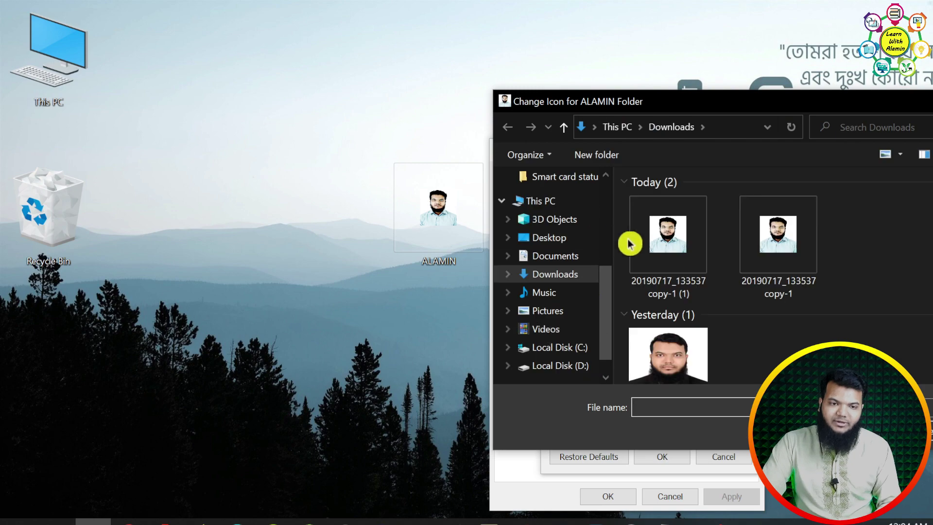
Set the suited-portrait icon under Yesterday in Downloads as the folder's icon, confirm the properties and refresh the desktop.
scroll(668, 350, "down", 2)
double_click(678, 353)
left_click(647, 451)
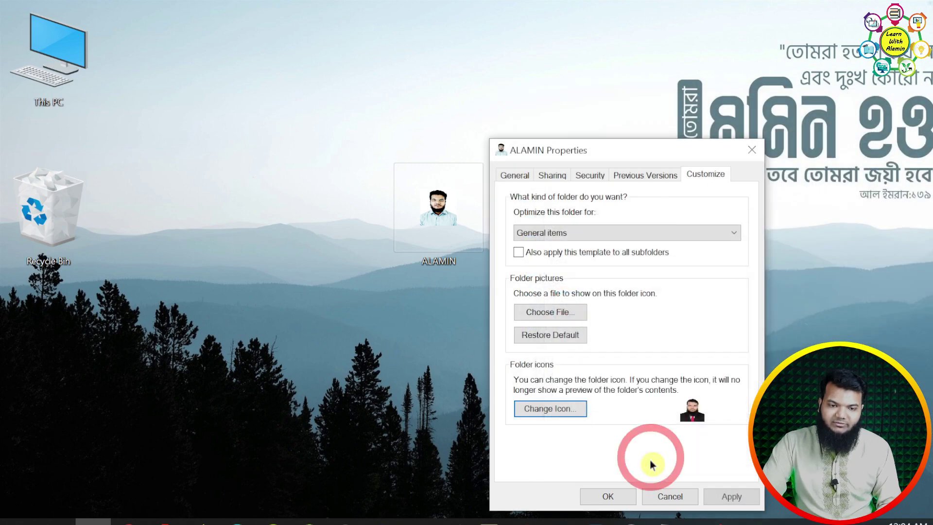
left_click(608, 496)
right_click(572, 217)
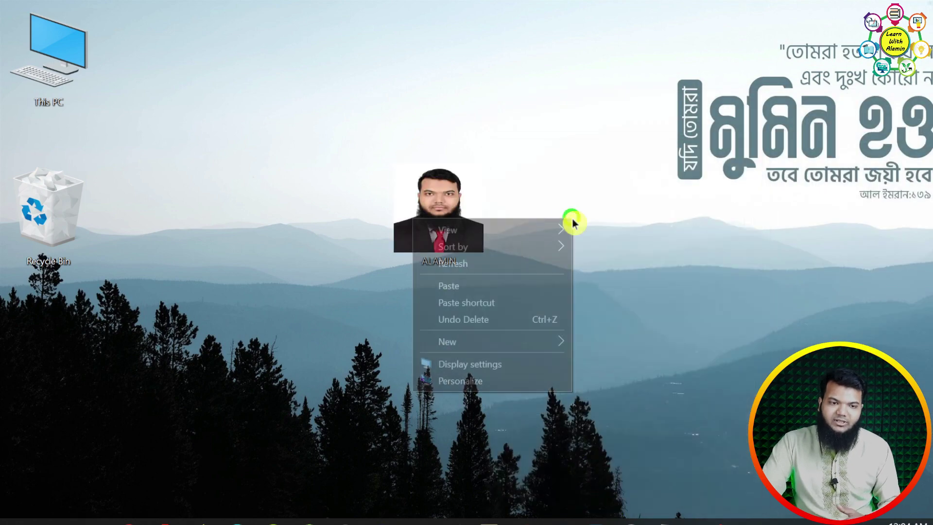
left_click(554, 265)
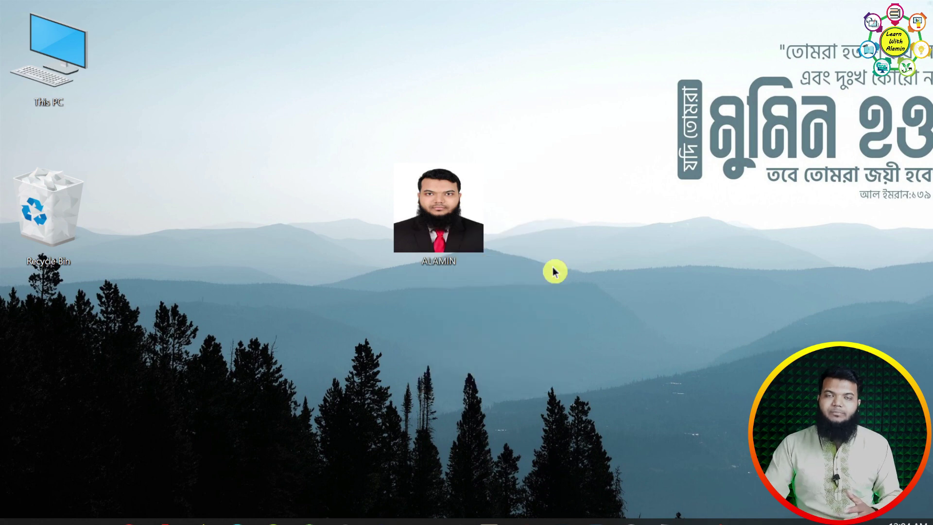